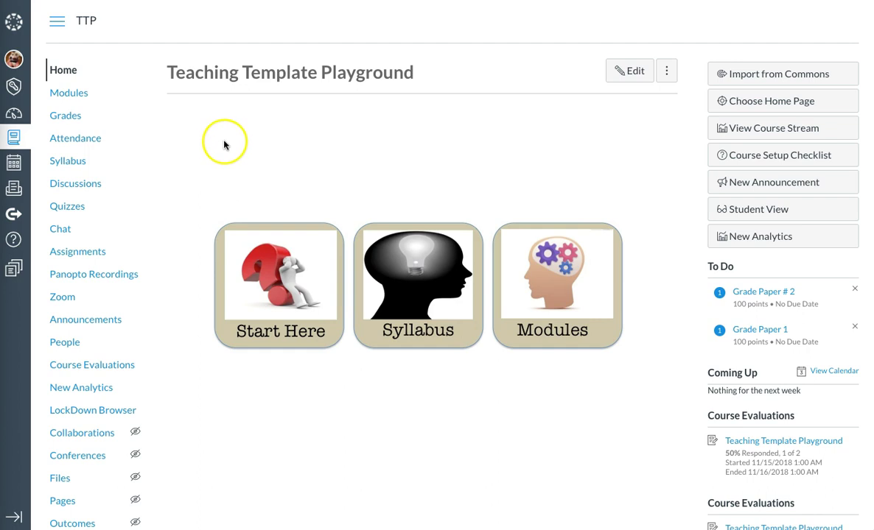
Create a new course question bank named Calculations.
click(71, 211)
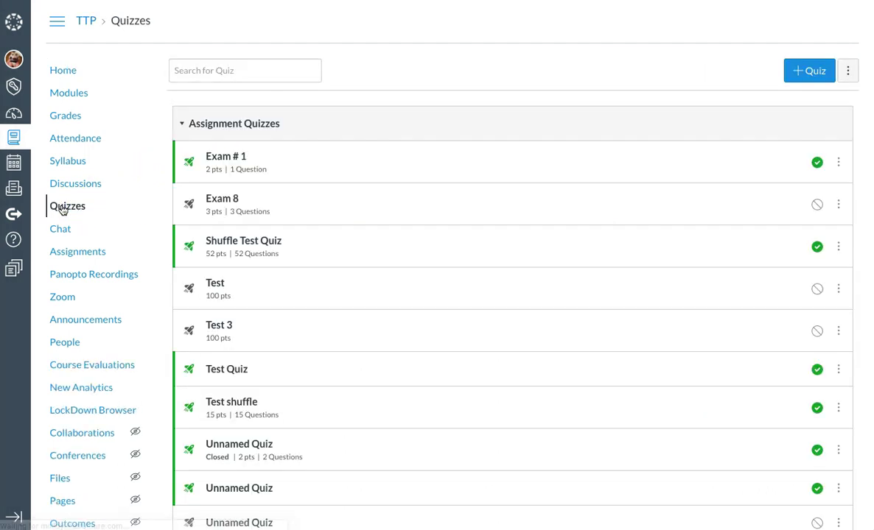
click(848, 72)
click(807, 110)
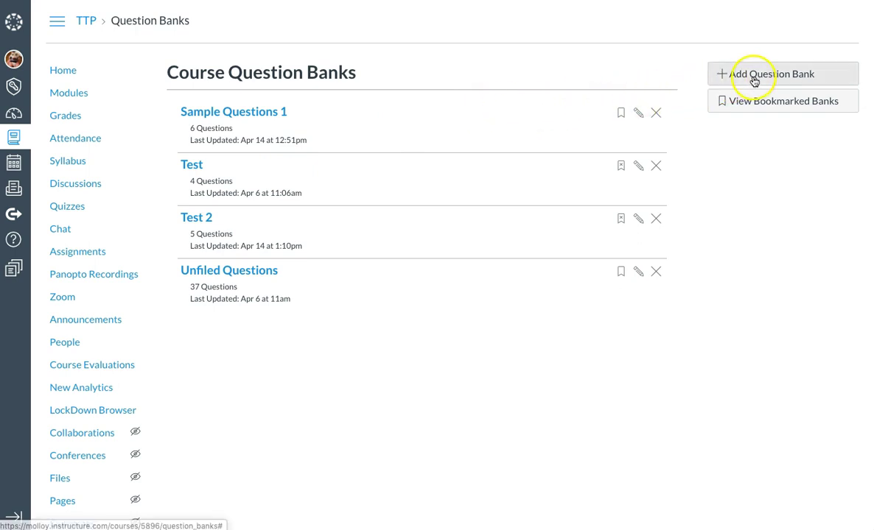
click(787, 76)
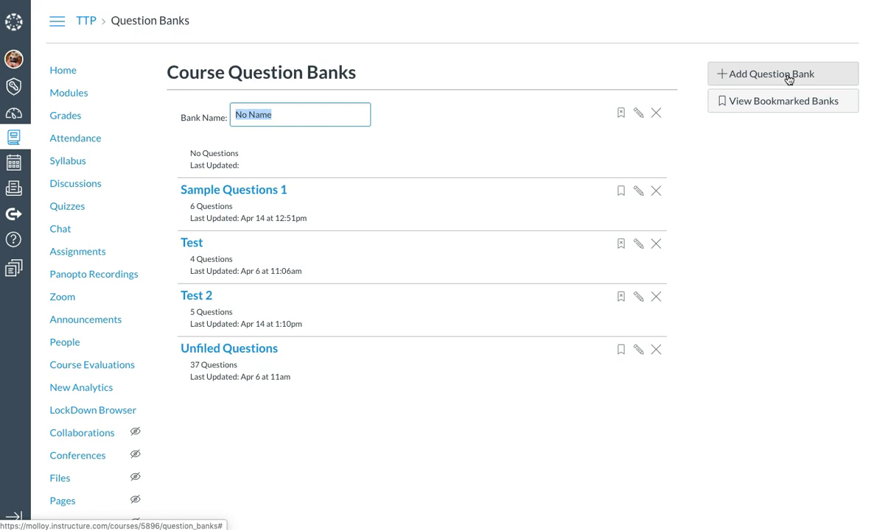
text(Calculations)
key(Return)
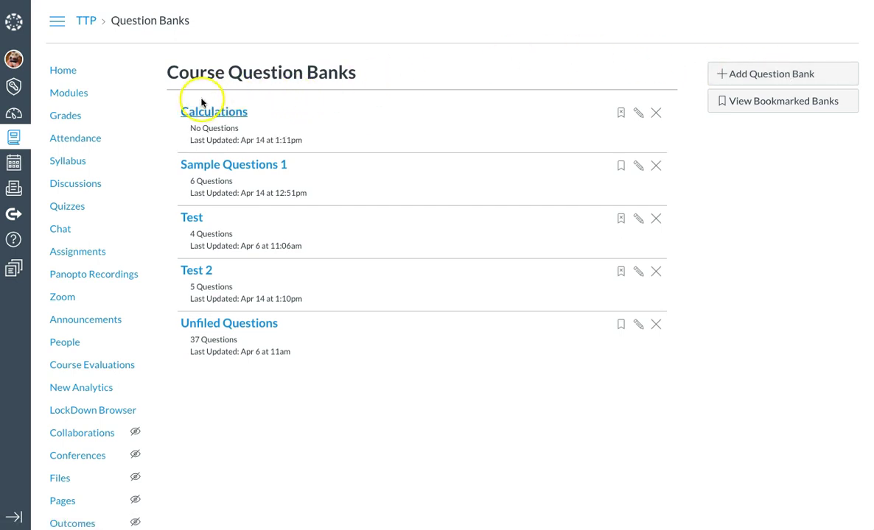
Add a multiple-choice question to the Calculations bank with the question text "20 + 20 =".
click(219, 114)
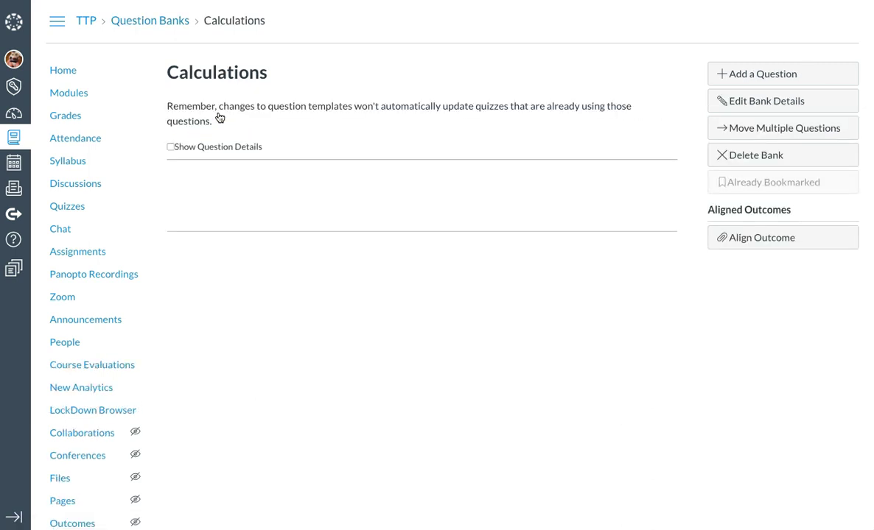
click(767, 74)
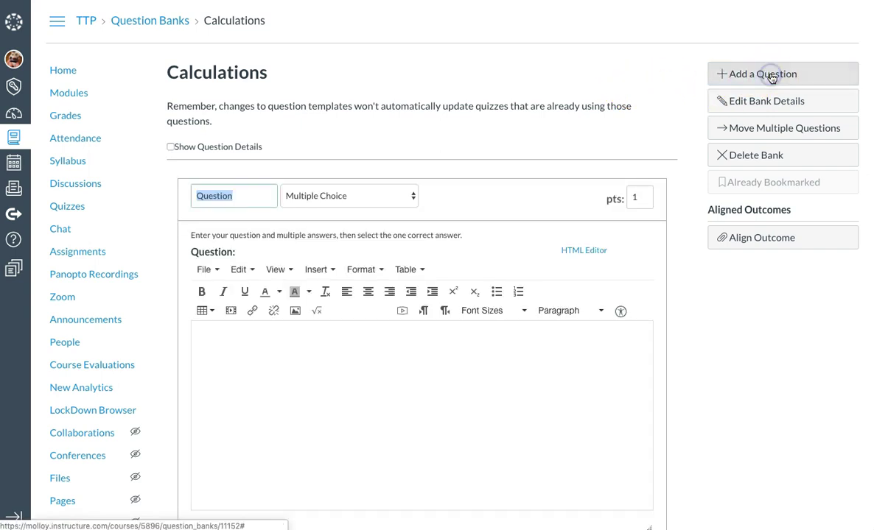
click(347, 193)
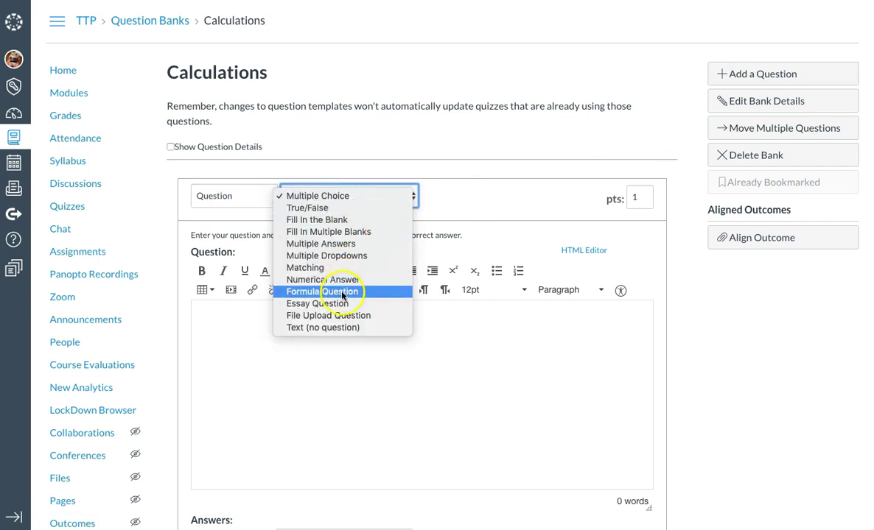
click(347, 195)
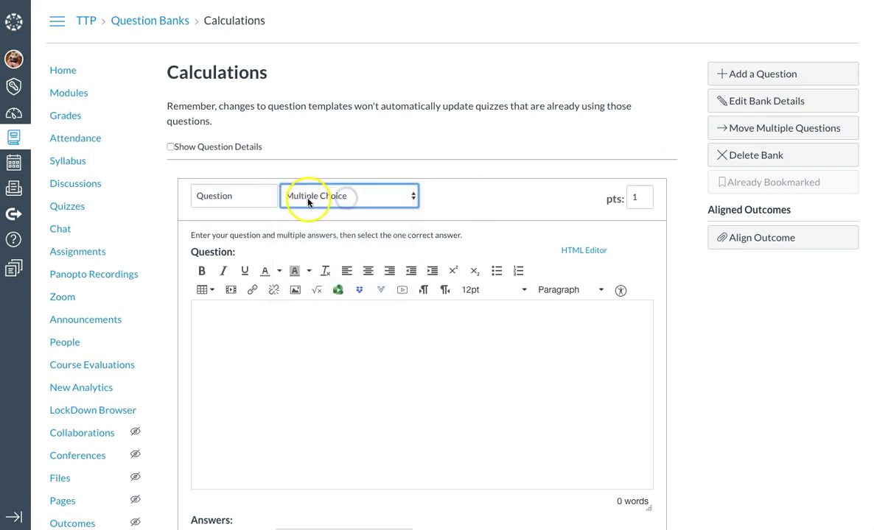
click(256, 343)
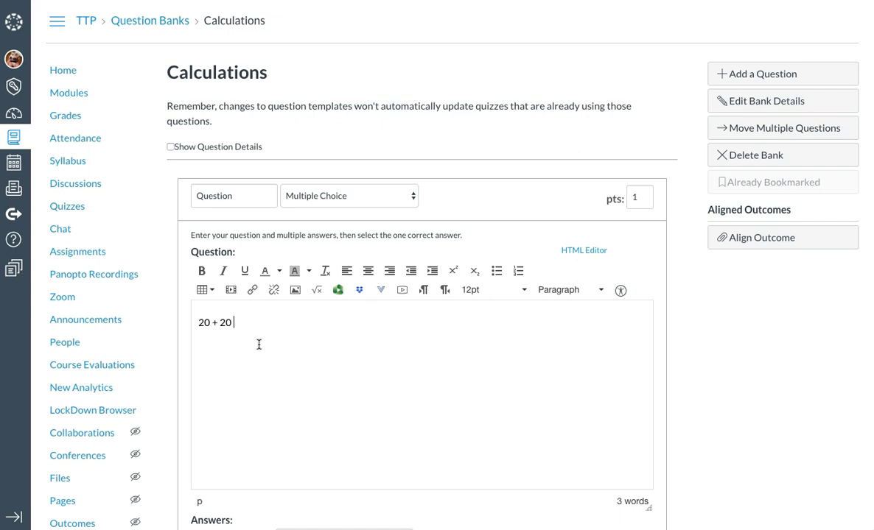
Fill in the question's four answer choices in order as 0, 10, 30 and 40.
scroll(307, 370, down, 3)
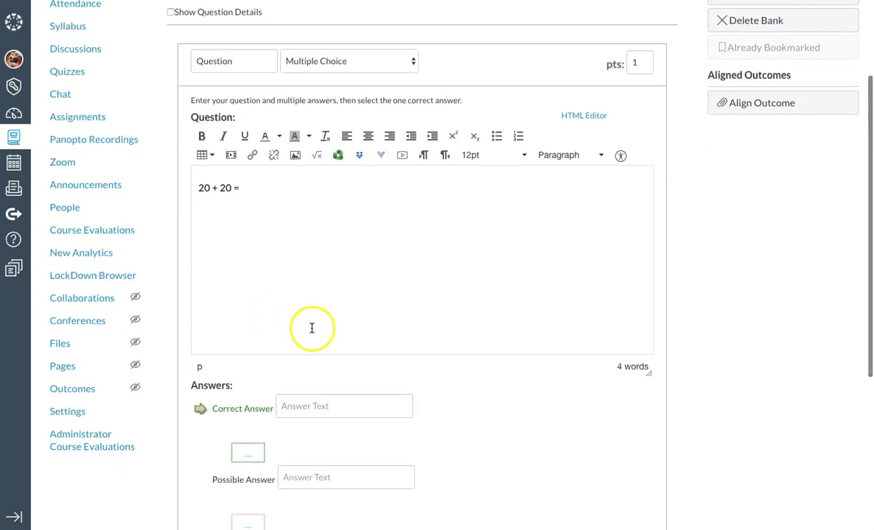
click(312, 308)
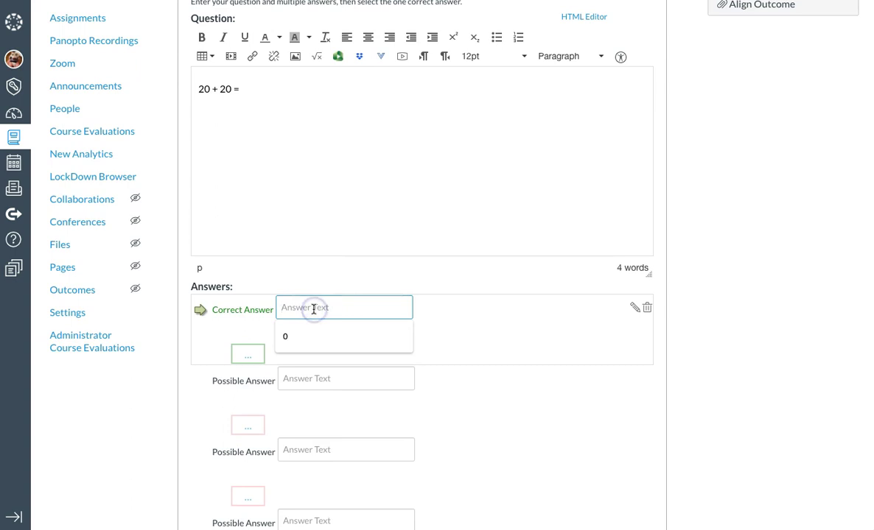
text(0)
click(304, 377)
text(10)
click(301, 446)
text(30)
scroll(301, 445, down, 3)
click(312, 381)
text(4)
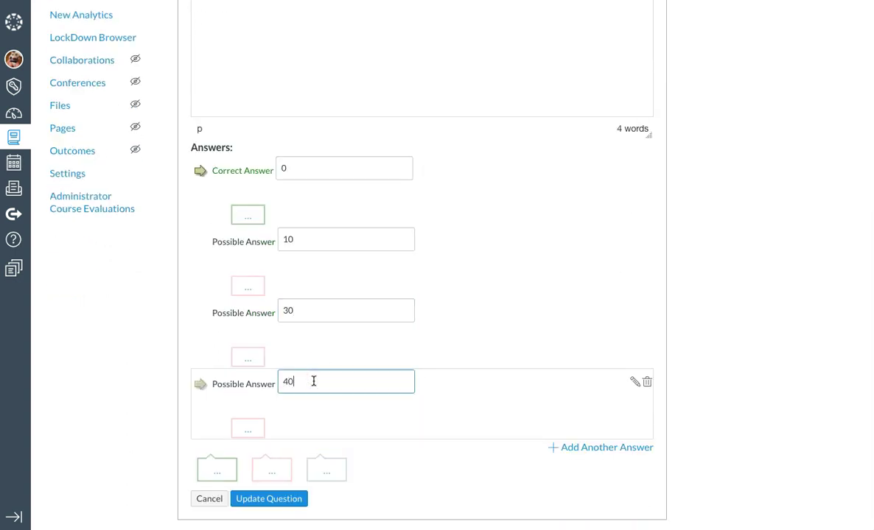
Mark 40 as the correct answer and save the question to the bank.
click(205, 181)
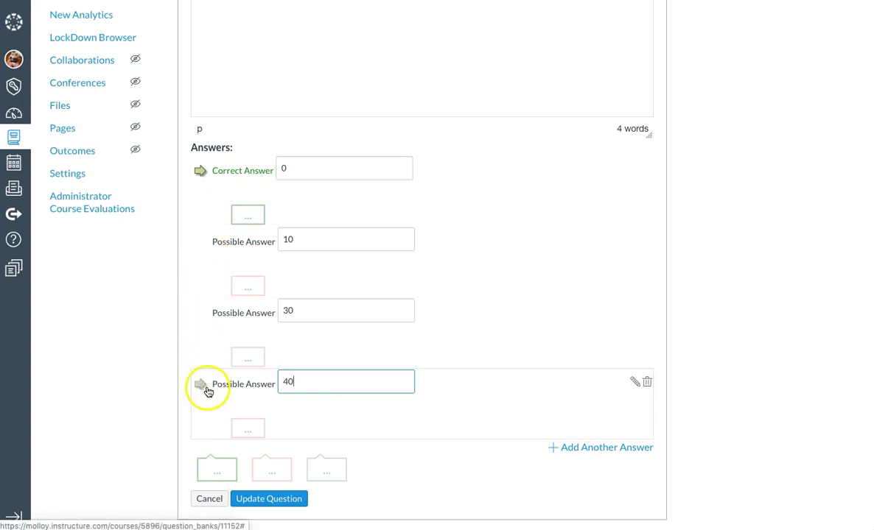
click(201, 386)
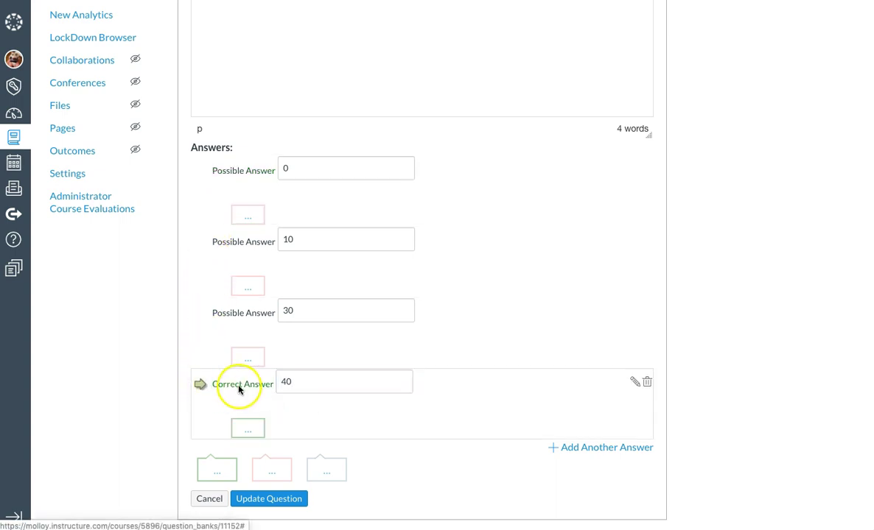
click(274, 501)
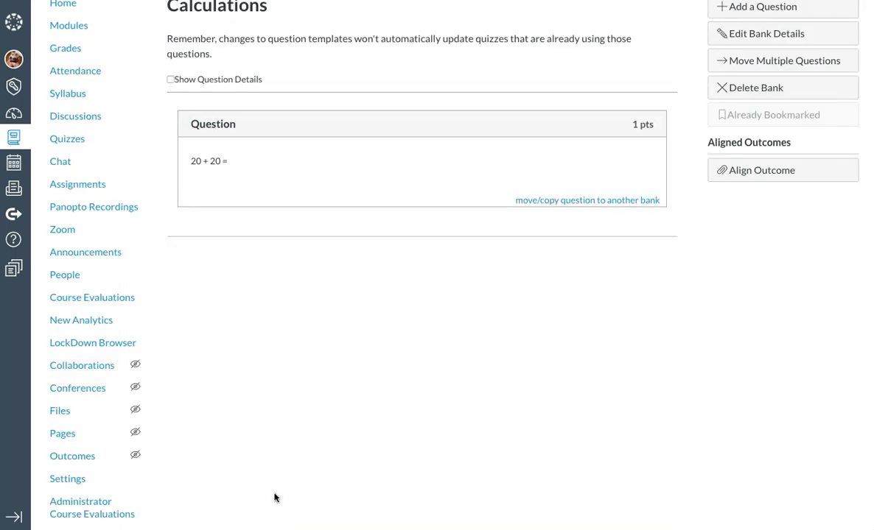
Return to the quizzes overview and view the list of course question banks.
click(448, 326)
scroll(450, 327, up, 2)
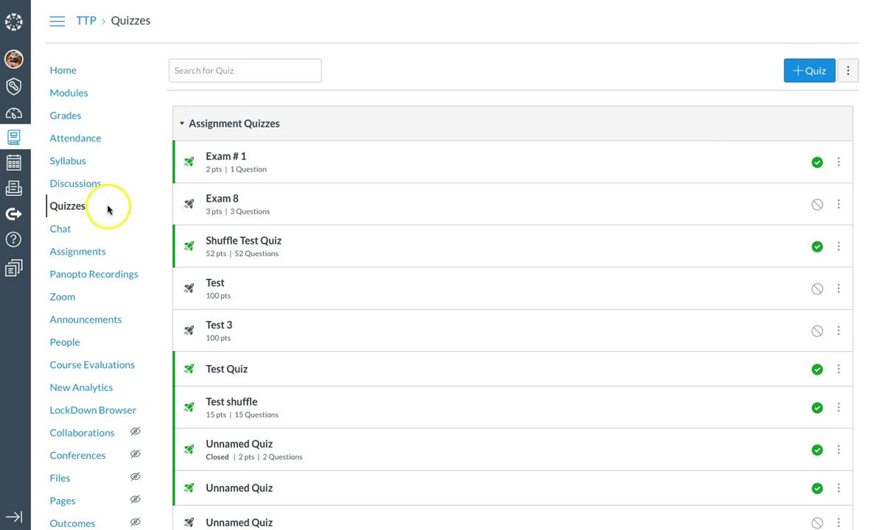
click(849, 72)
click(823, 111)
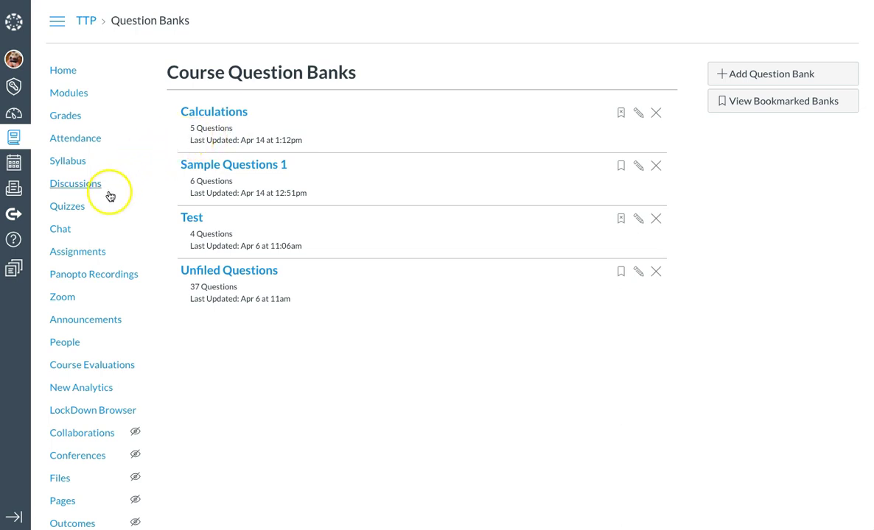
Create a new quiz with the Classic Quizzes engine and title it Exam 10.
click(70, 209)
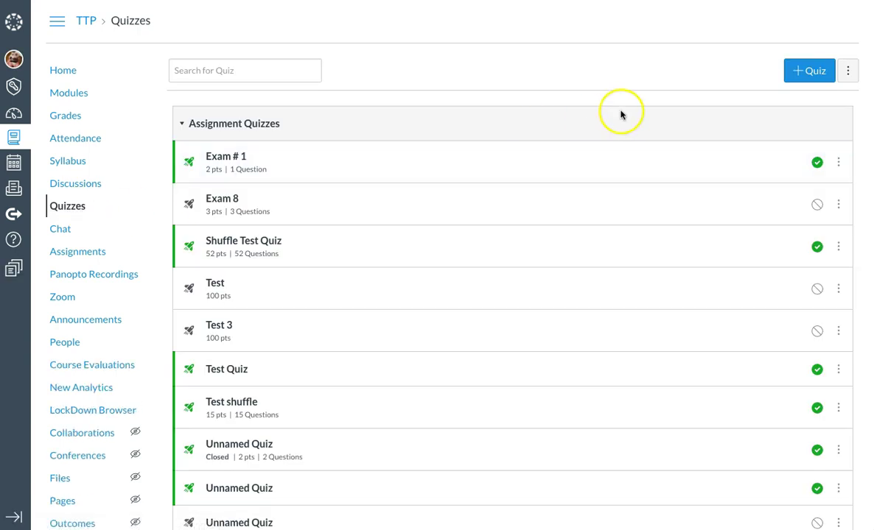
click(806, 74)
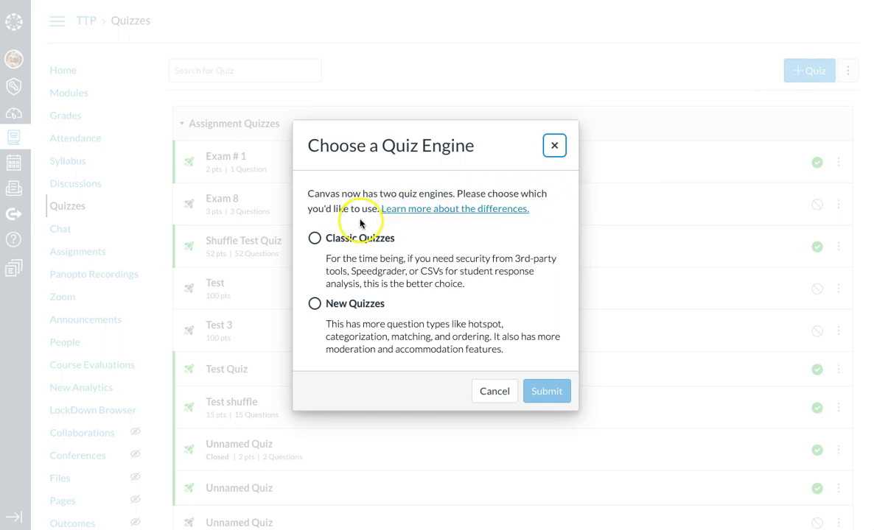
click(314, 238)
click(551, 393)
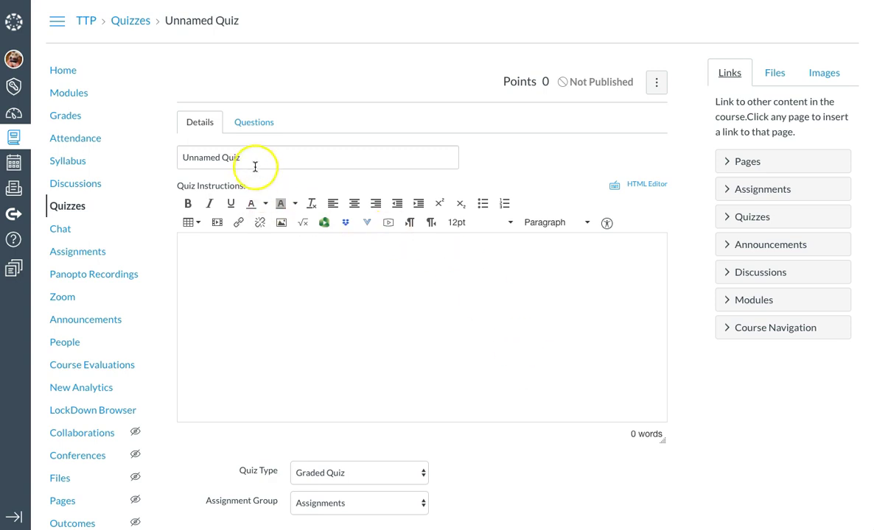
drag(255, 163, 175, 147)
text(Exam 10)
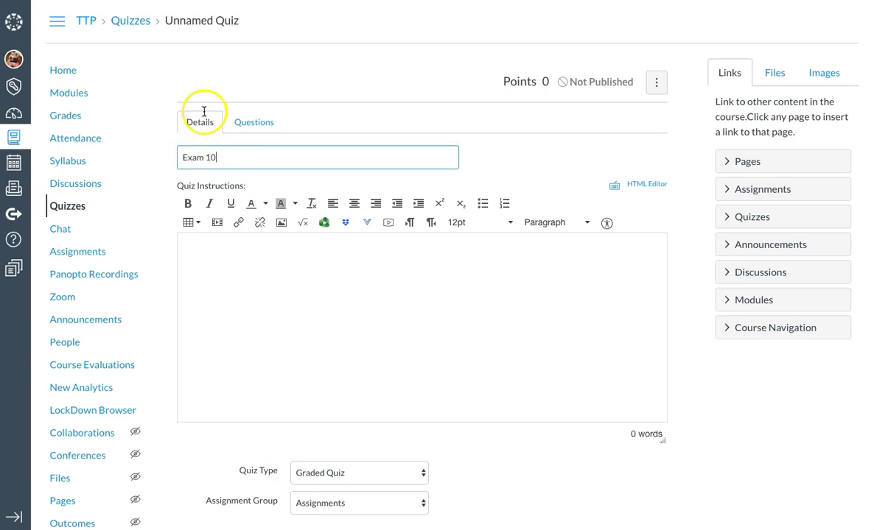
Start a new question group in the quiz's questions and set it to pick 3 questions.
click(260, 126)
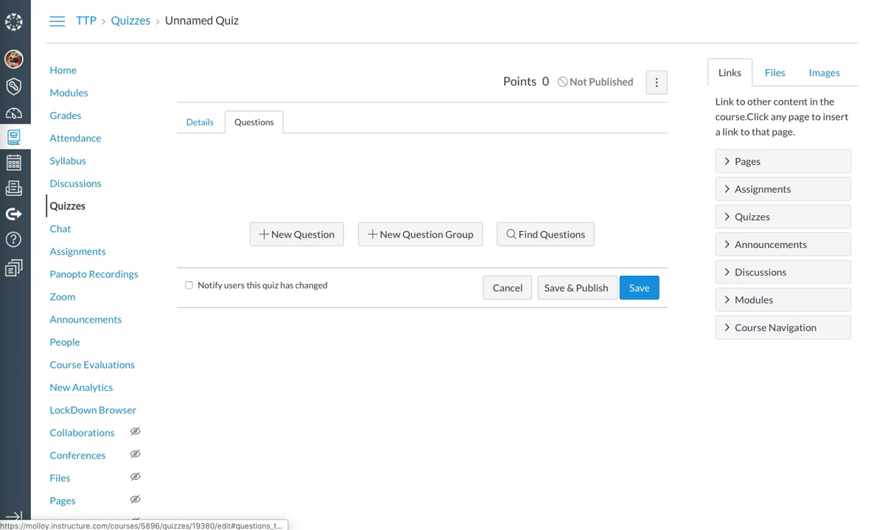
click(409, 238)
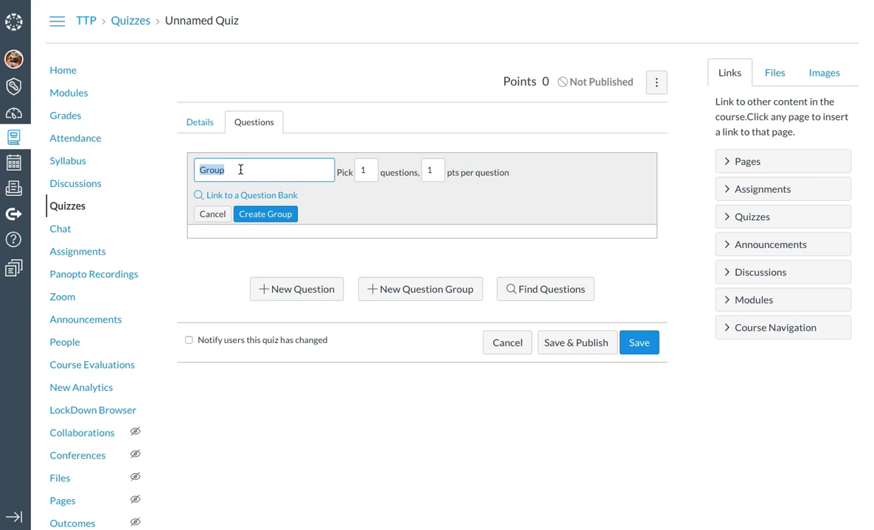
click(355, 170)
text(3)
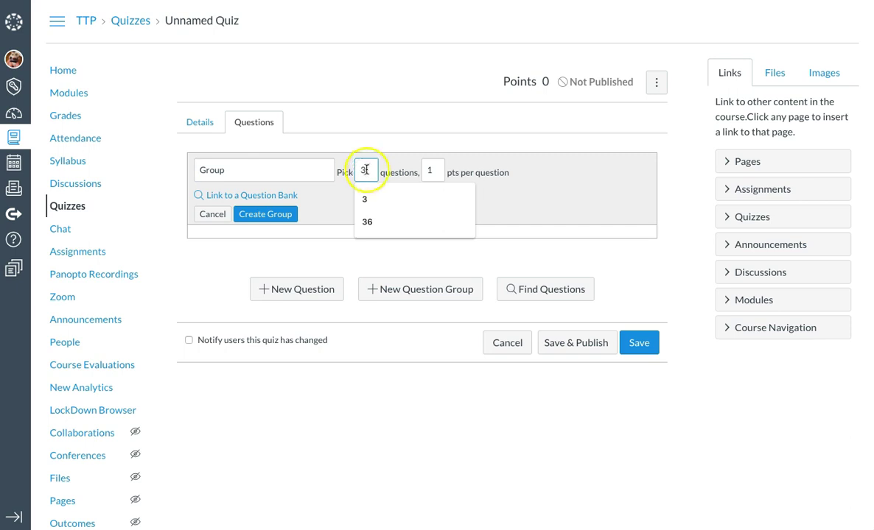
click(389, 167)
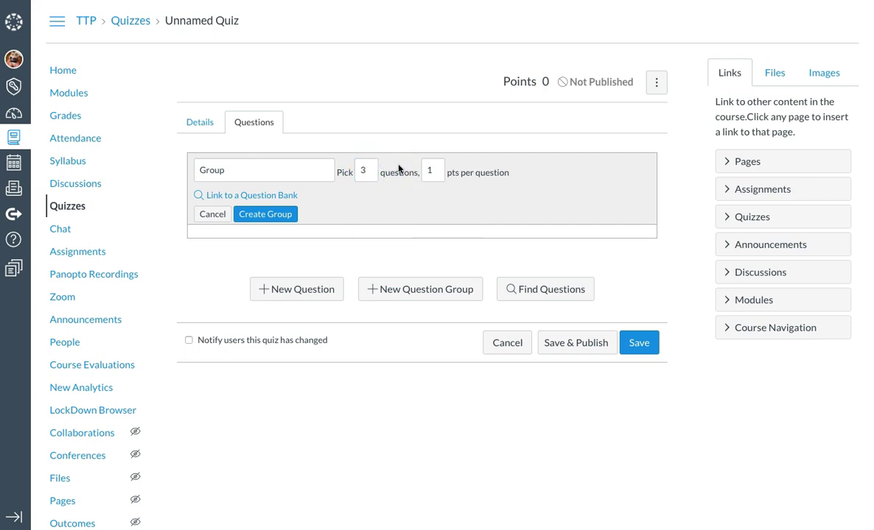
click(436, 171)
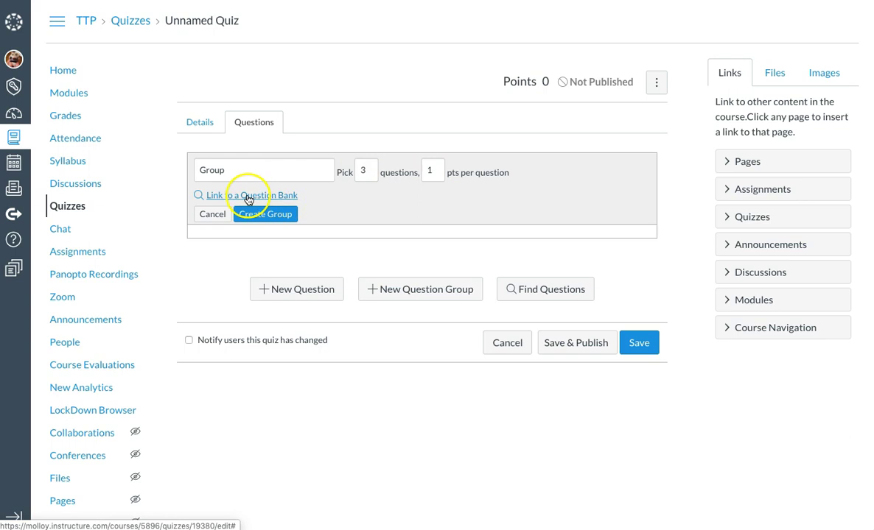
Create the group with its questions linked to the Calculations question bank, and save the quiz.
click(255, 196)
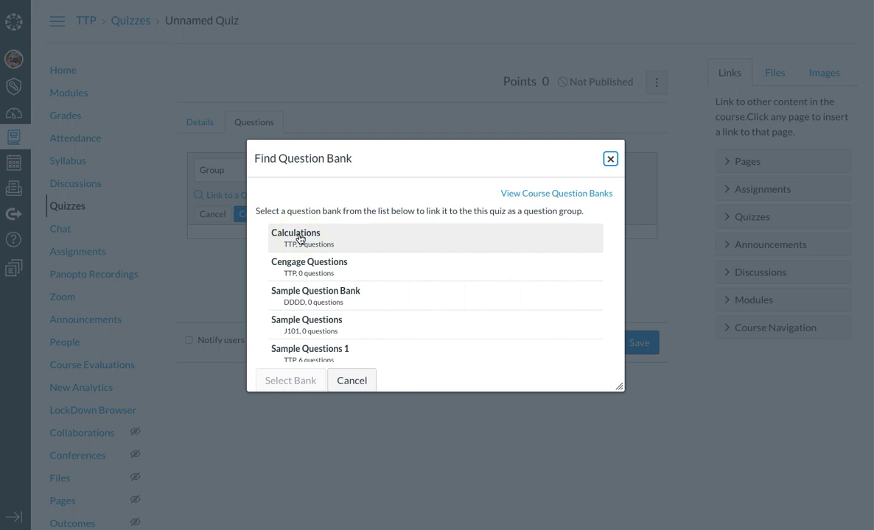
click(307, 236)
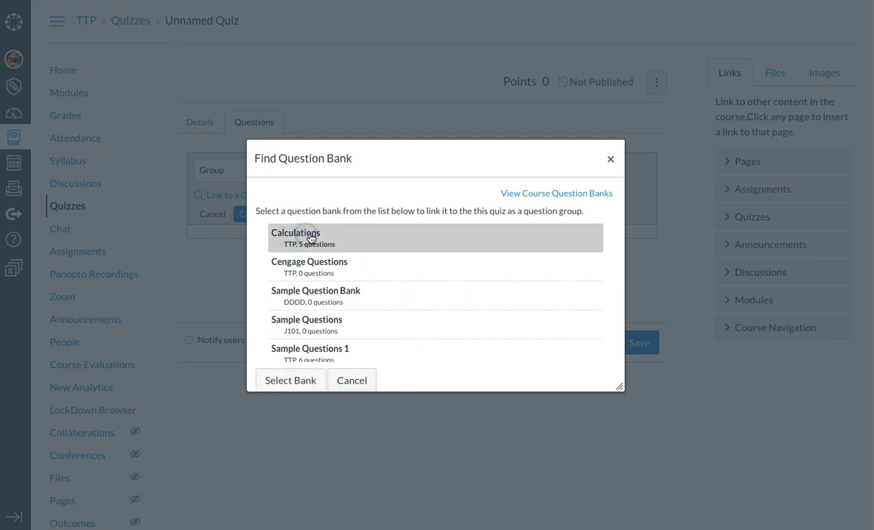
click(290, 383)
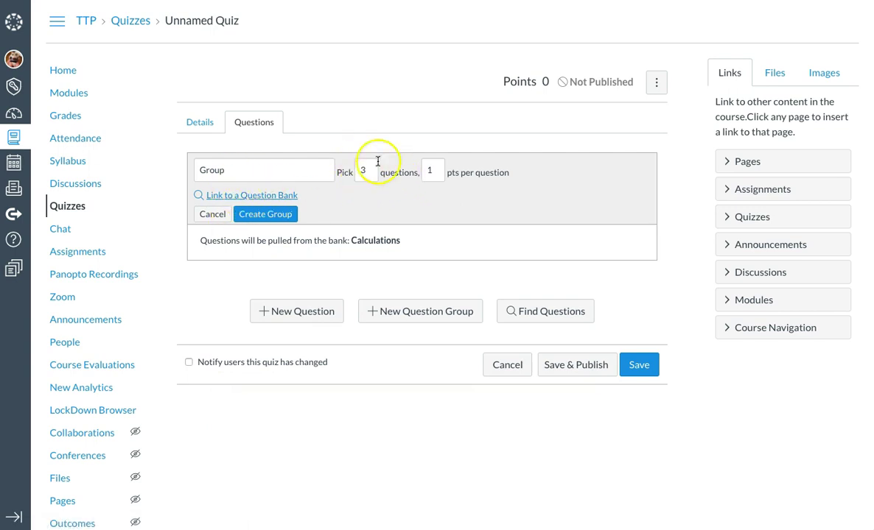
click(271, 215)
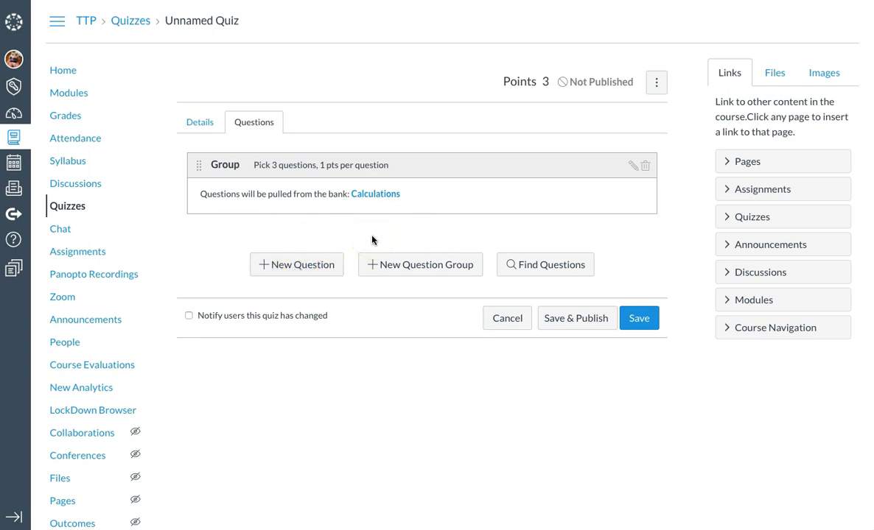
click(639, 321)
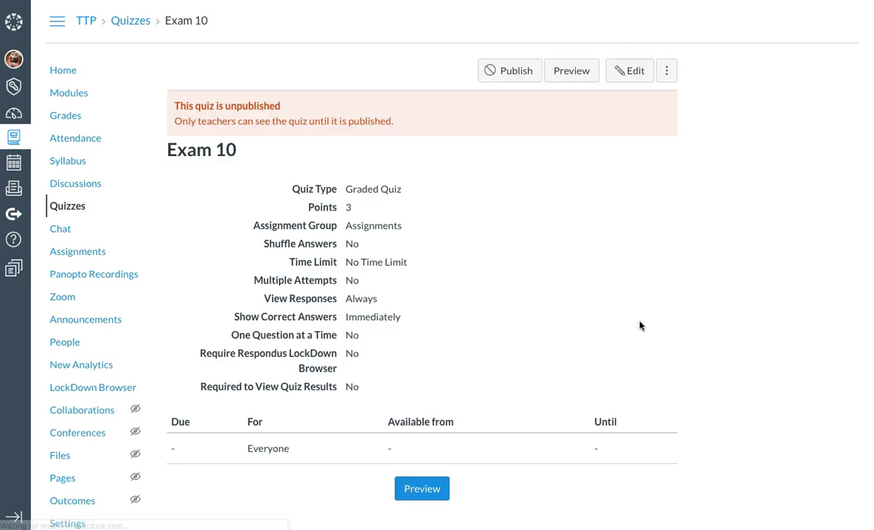
Preview Exam 10 and examine which questions are drawn from the bank.
click(567, 71)
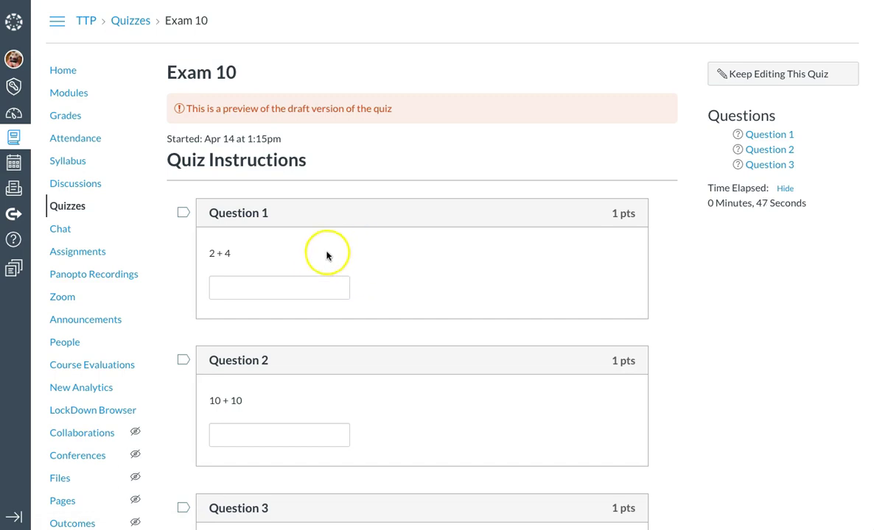
scroll(327, 251, down, 3)
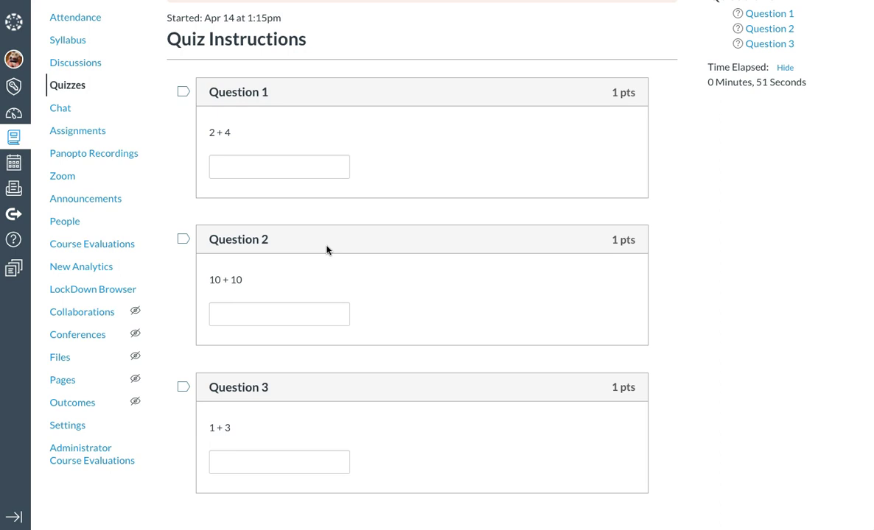
scroll(327, 249, down, 1)
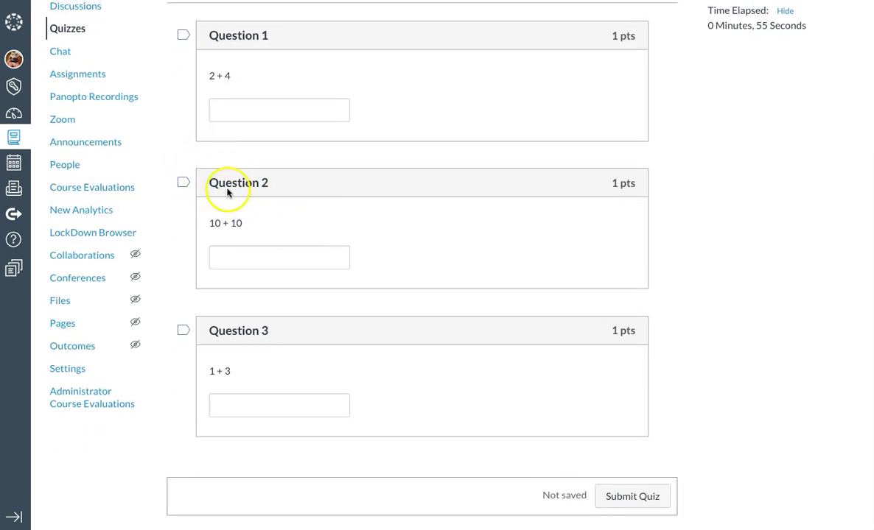
Reopen Exam 10 from the quiz list and preview it again for another random draw of questions.
click(71, 29)
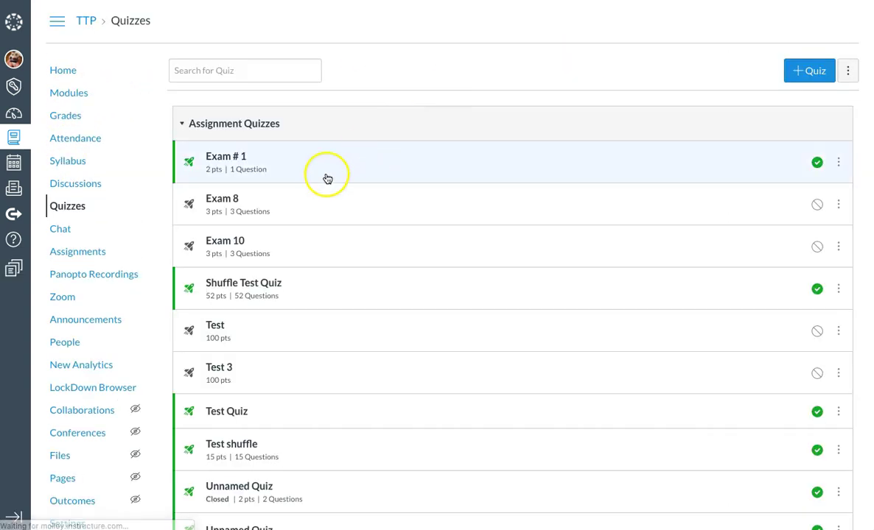
click(240, 244)
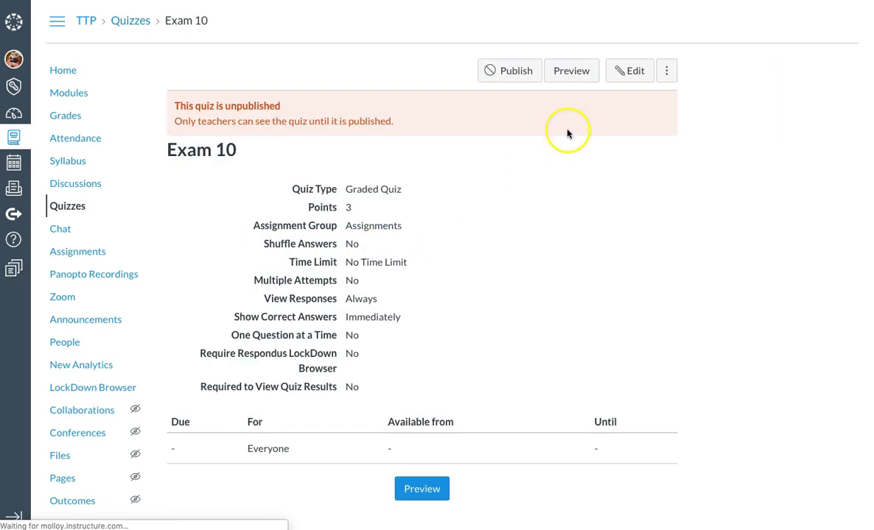
click(568, 77)
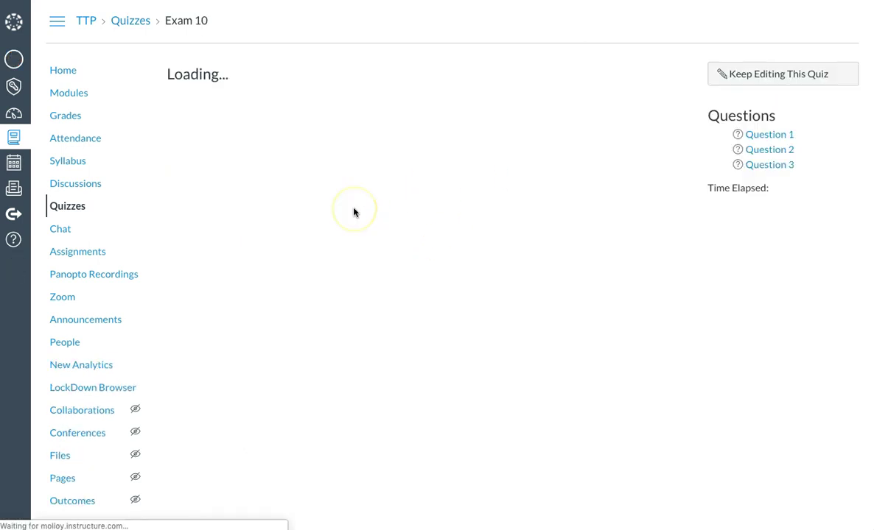